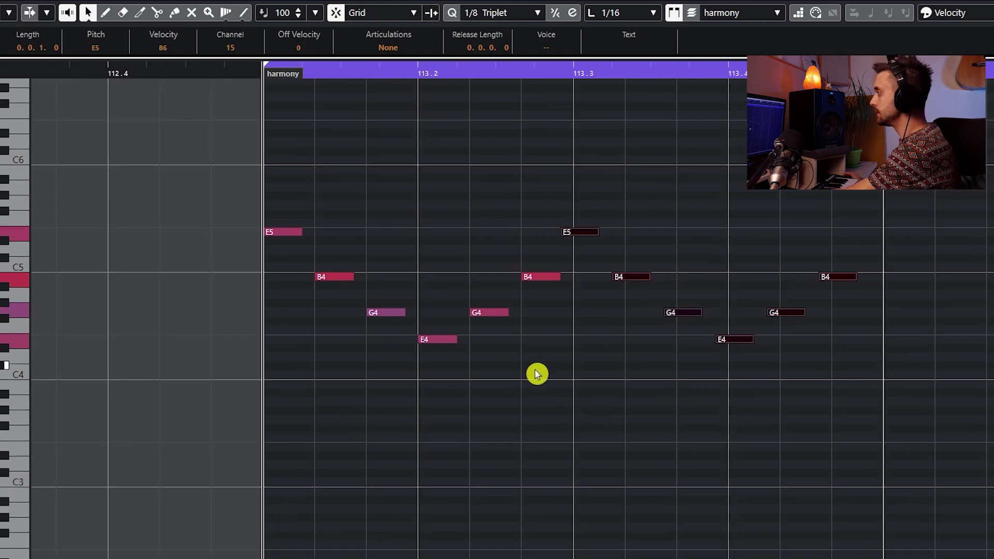
scroll(537, 374, down, 1)
scroll(537, 374, left, 1)
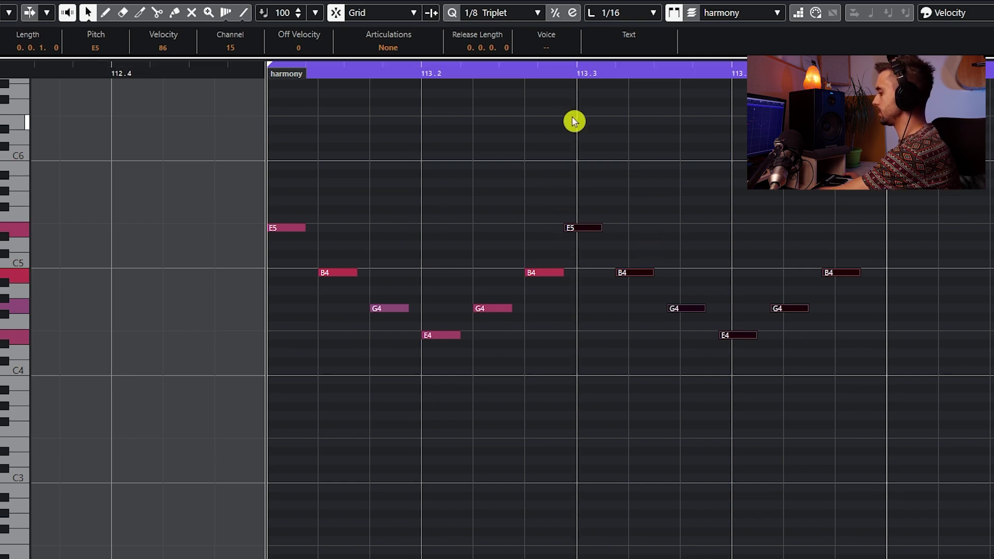
ctrl+scroll(585, 130, down, 3)
shift+scroll(596, 145, right, 2)
scroll(515, 180, up, 1)
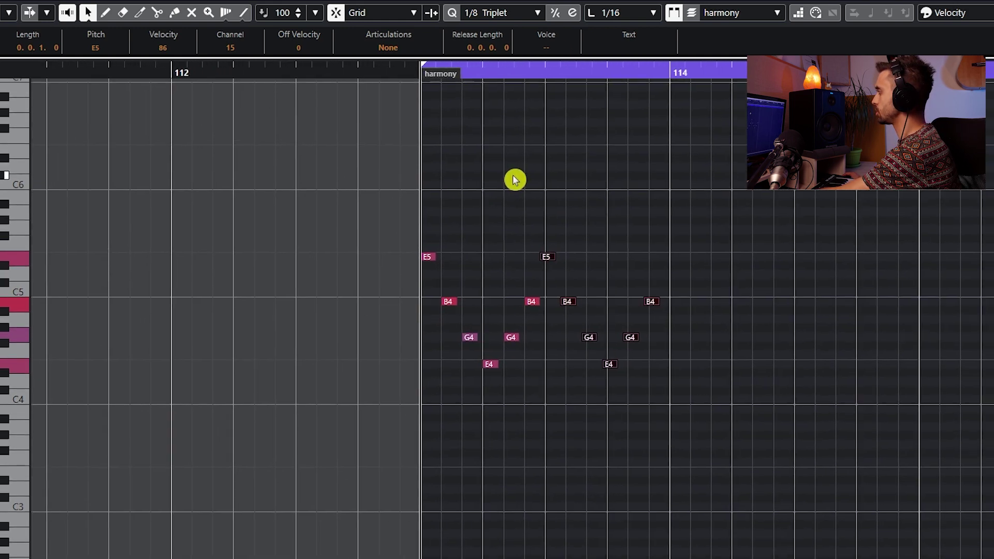
scroll(516, 180, up, 1)
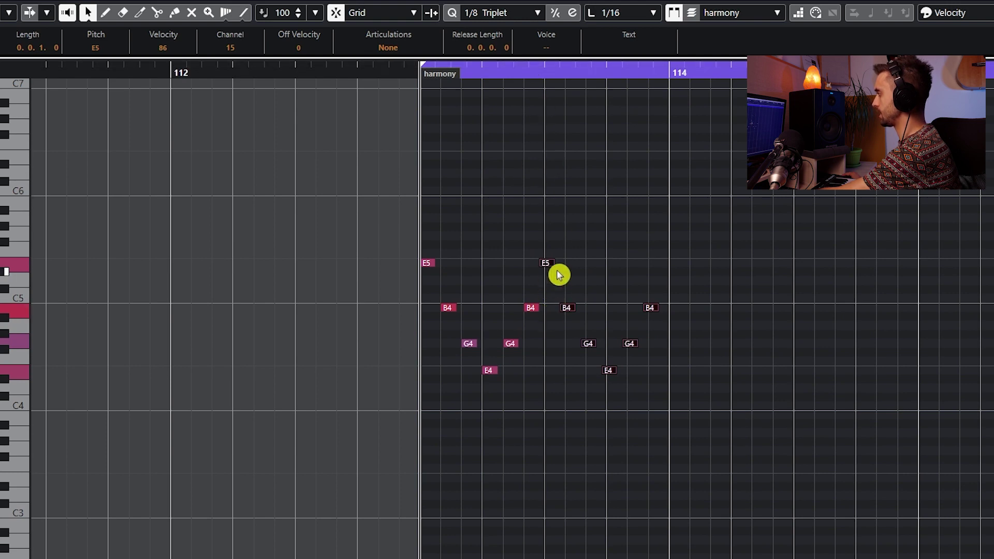
ctrl+scroll(537, 275, up, 4)
shift+scroll(755, 324, right, 2)
scroll(488, 290, down, 1)
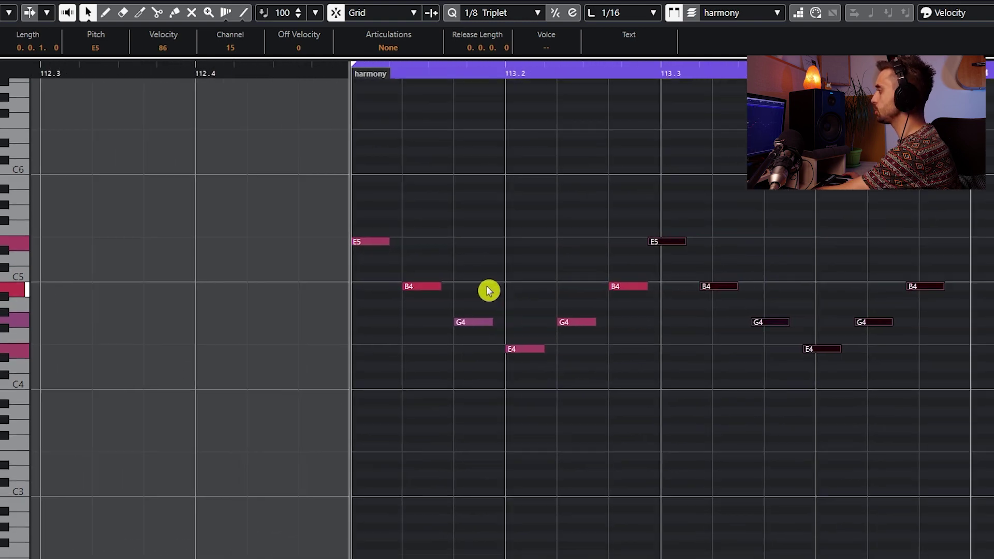
shift+scroll(637, 367, right, 2)
scroll(599, 390, up, 2)
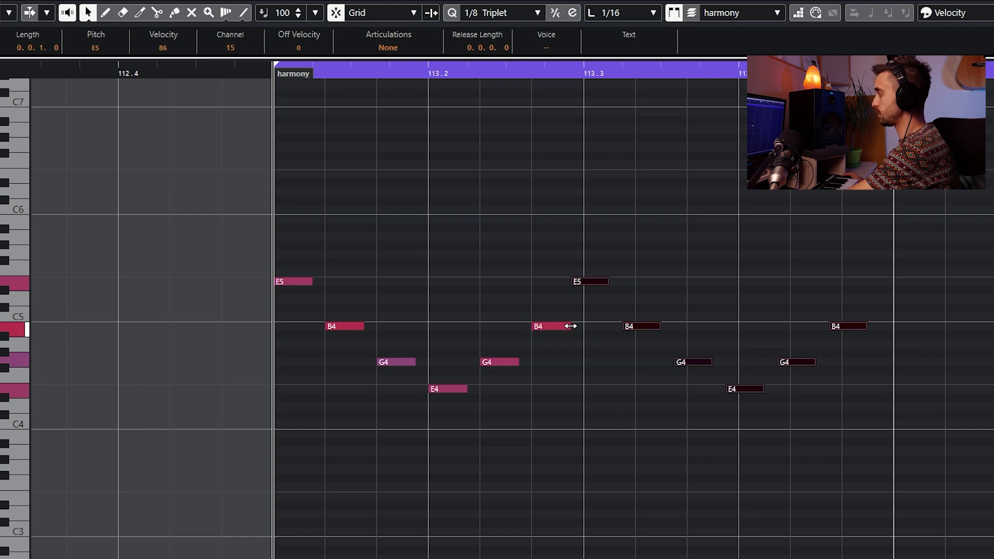
mouse_move(570, 326)
mouse_down()
mouse_move(578, 344)
mouse_move(621, 350)
mouse_move(578, 330)
mouse_move(567, 336)
mouse_up()
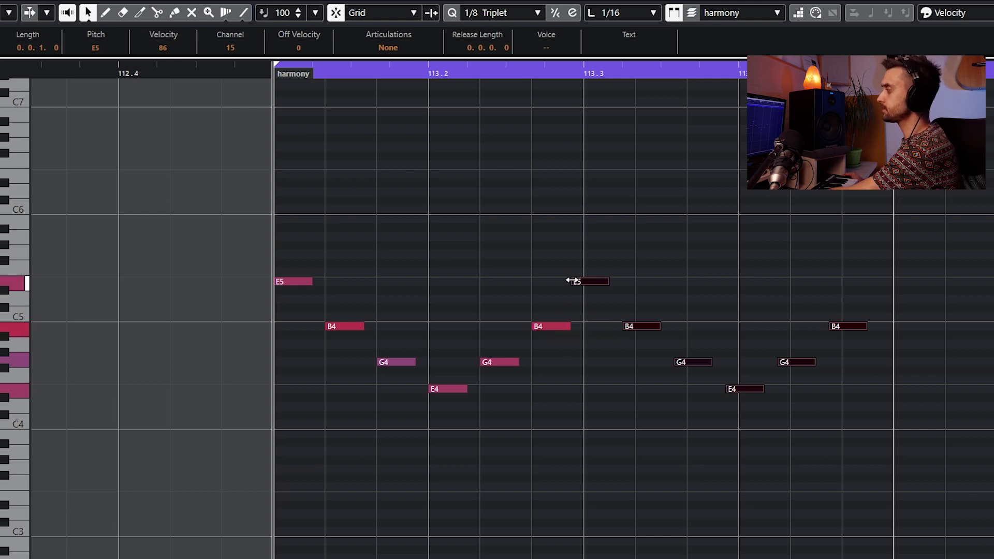
drag(564, 257, 623, 305)
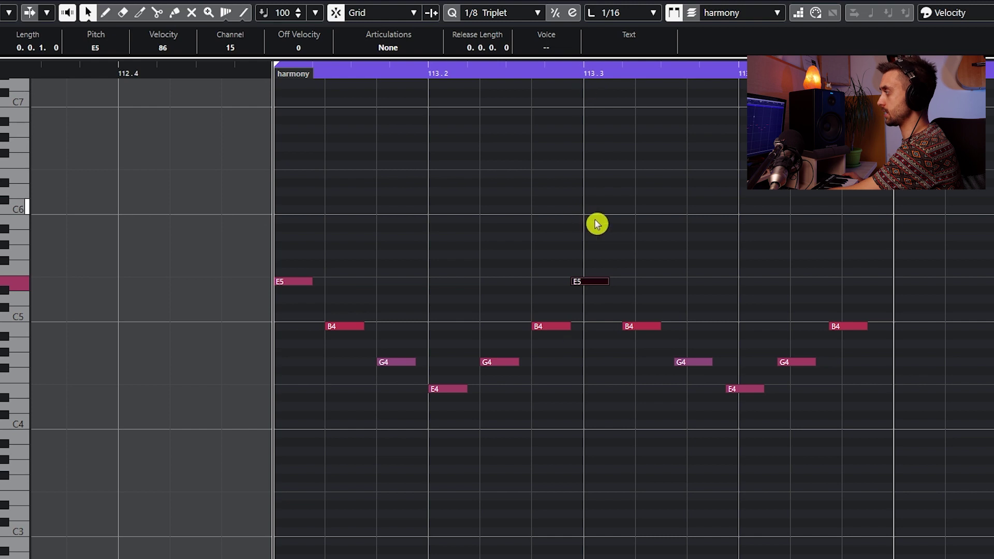
click(601, 248)
Delete the second six-note arpeggio group, keeping E5-B4-G4-E4-G4-B4, and pick the Draw tool
drag(578, 235, 861, 412)
key(Delete)
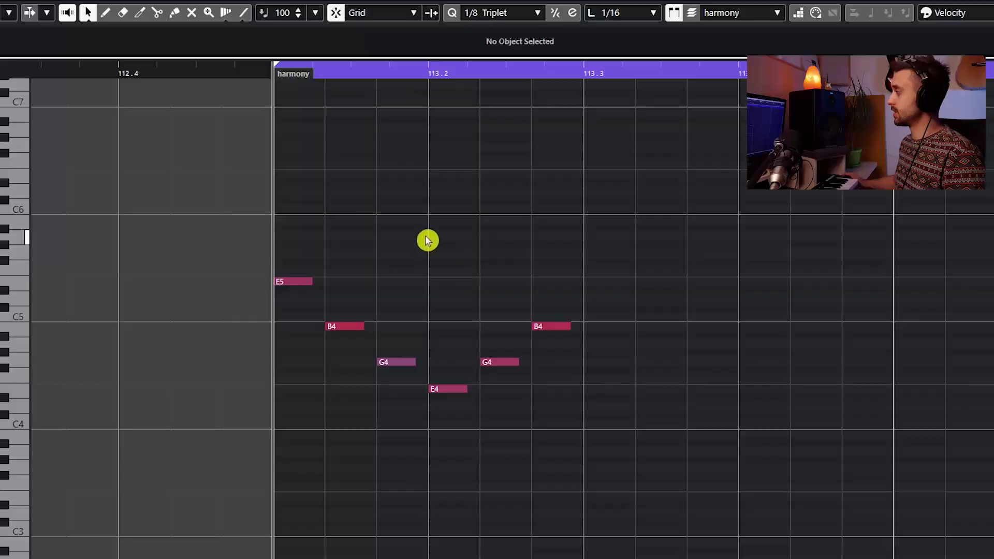
right_click(426, 240)
click(448, 241)
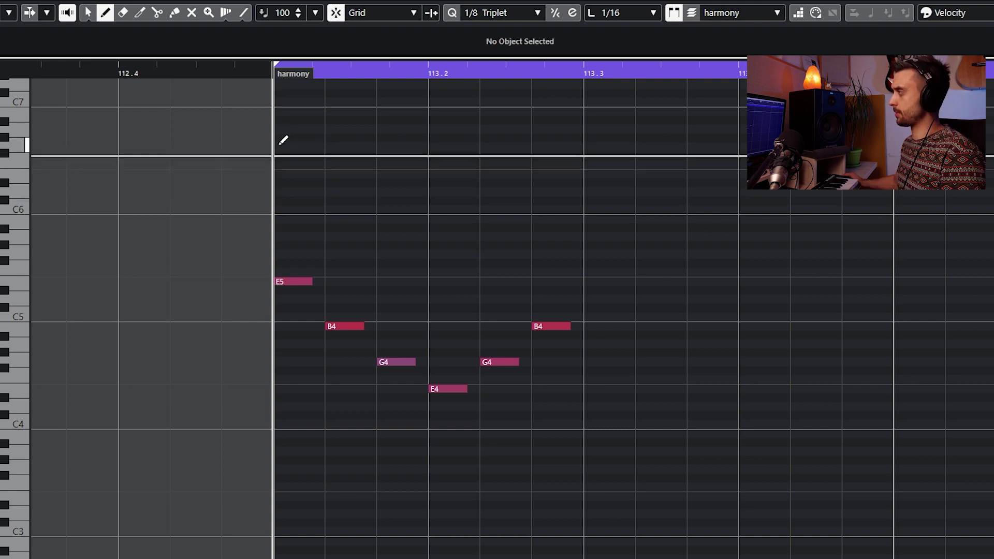
Draw a long D6 note across the arpeggio group and mute it with the Mute tool
mouse_move(281, 188)
mouse_down()
mouse_move(579, 191)
mouse_move(585, 212)
mouse_up()
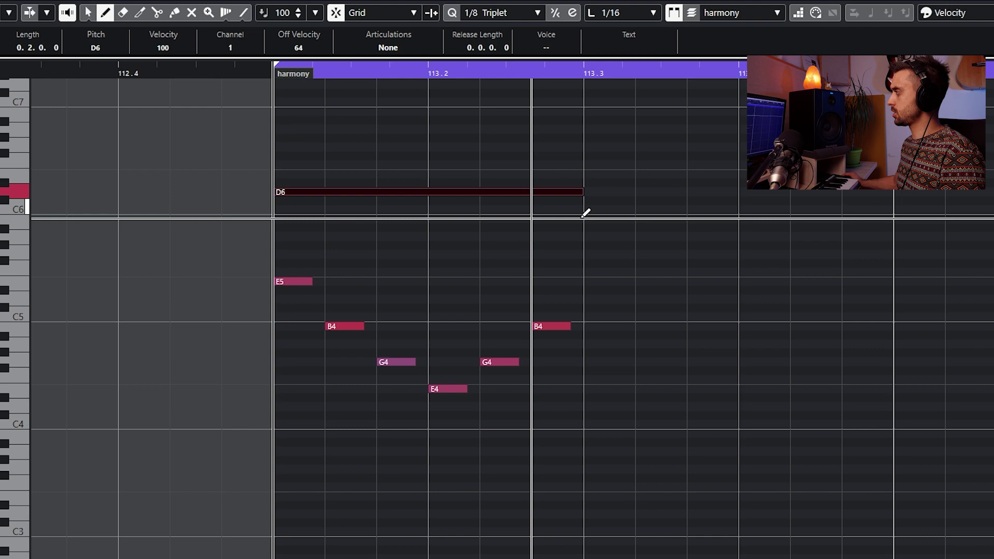
right_click(559, 237)
click(573, 225)
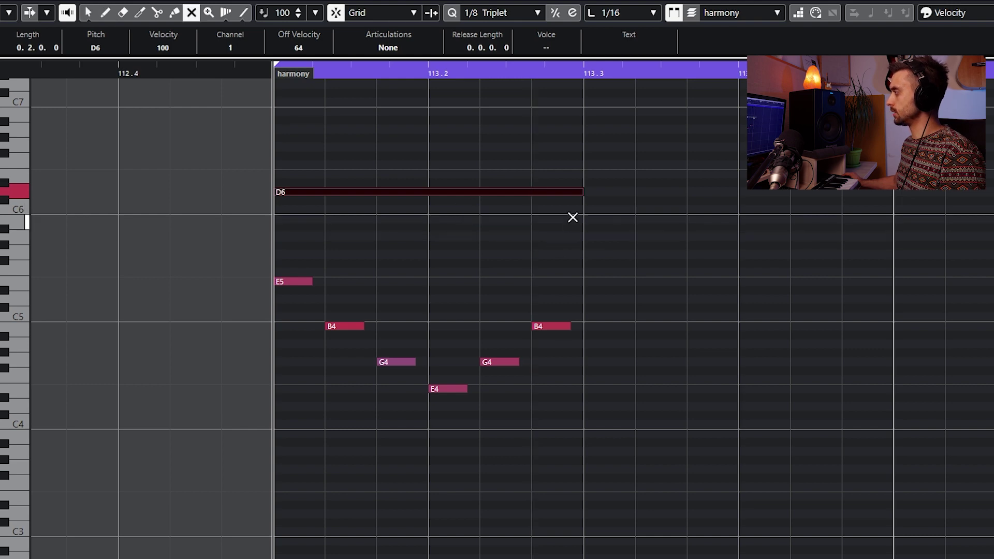
drag(569, 147, 416, 228)
Return to the Object Selection tool and select the six arpeggio notes plus the D6 note
right_click(444, 244)
click(451, 248)
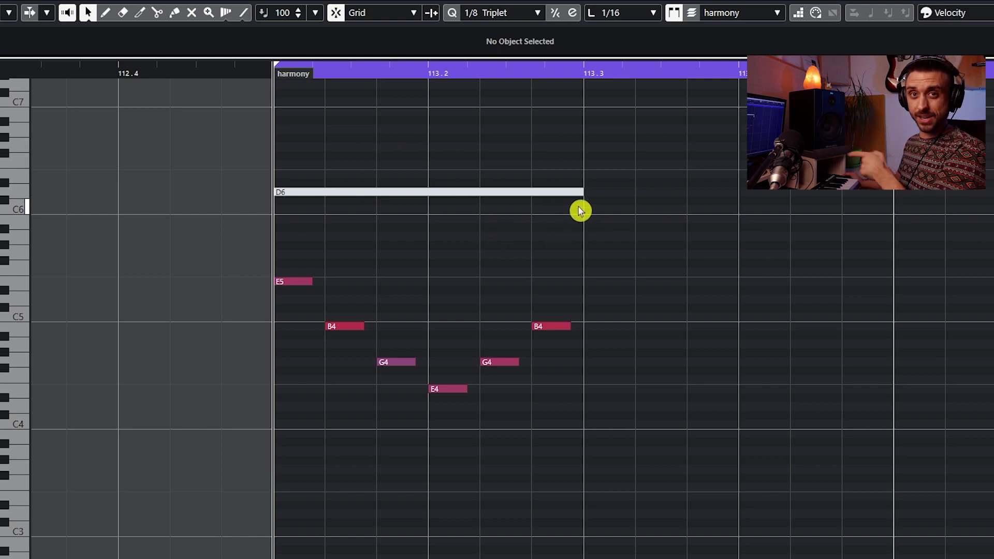
drag(253, 170, 637, 417)
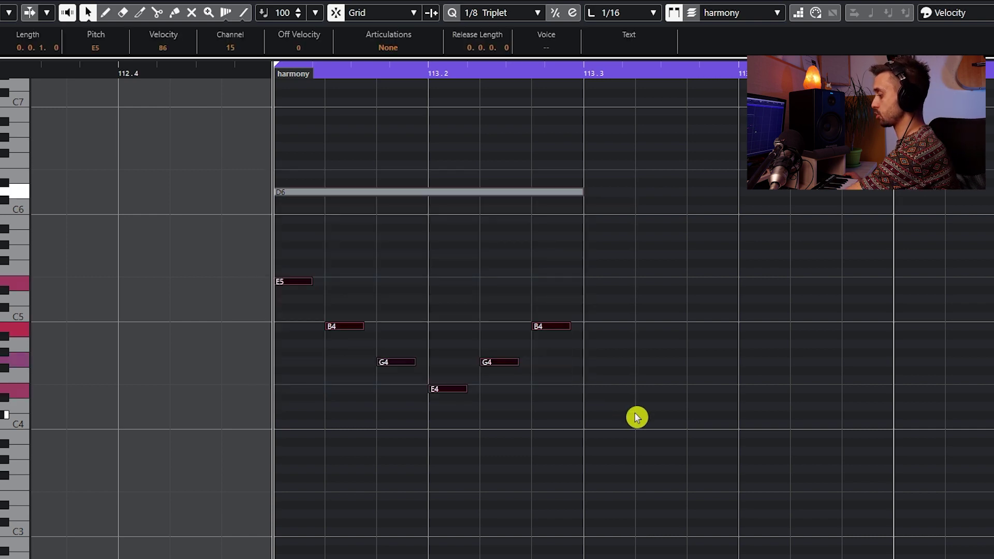
key(ctrl+d)
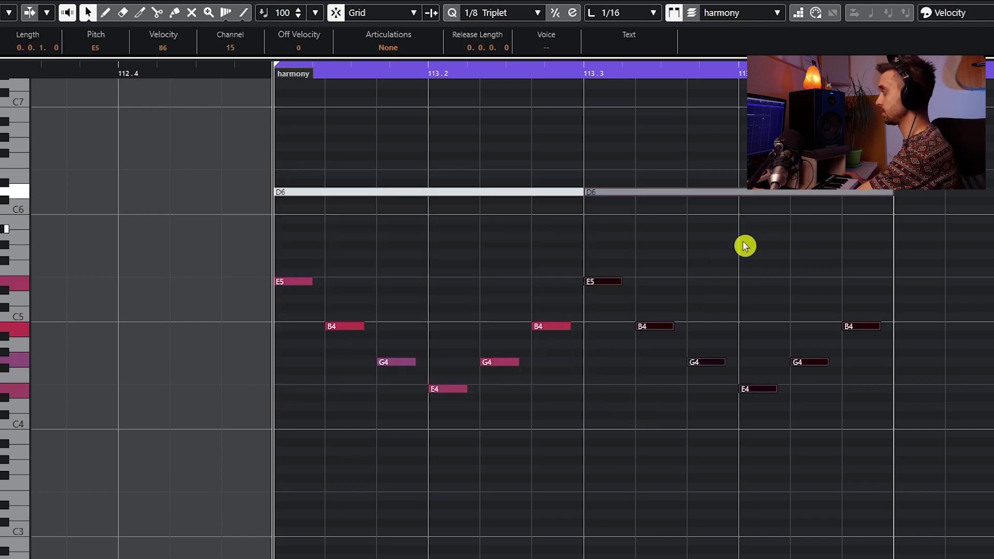
scroll(678, 207, right, 1)
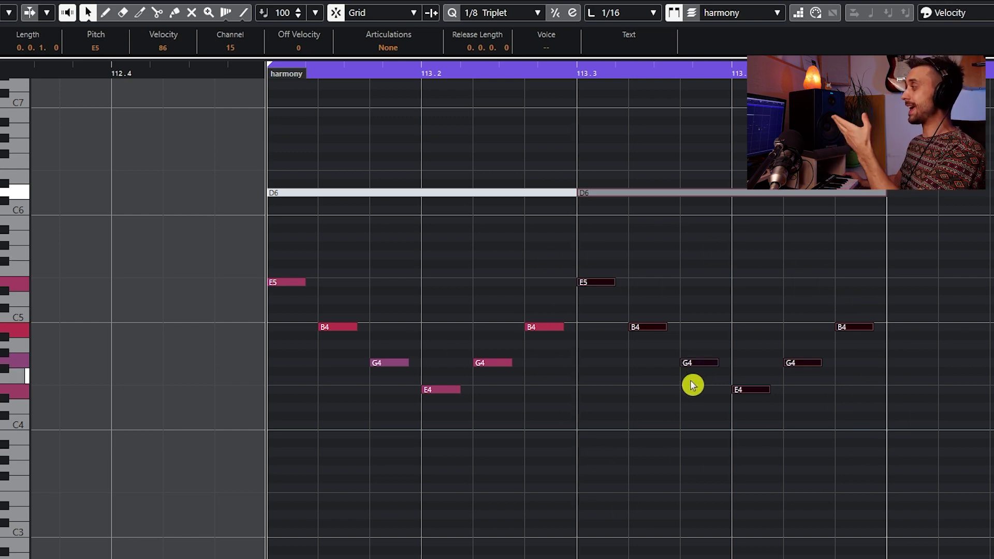
click(582, 239)
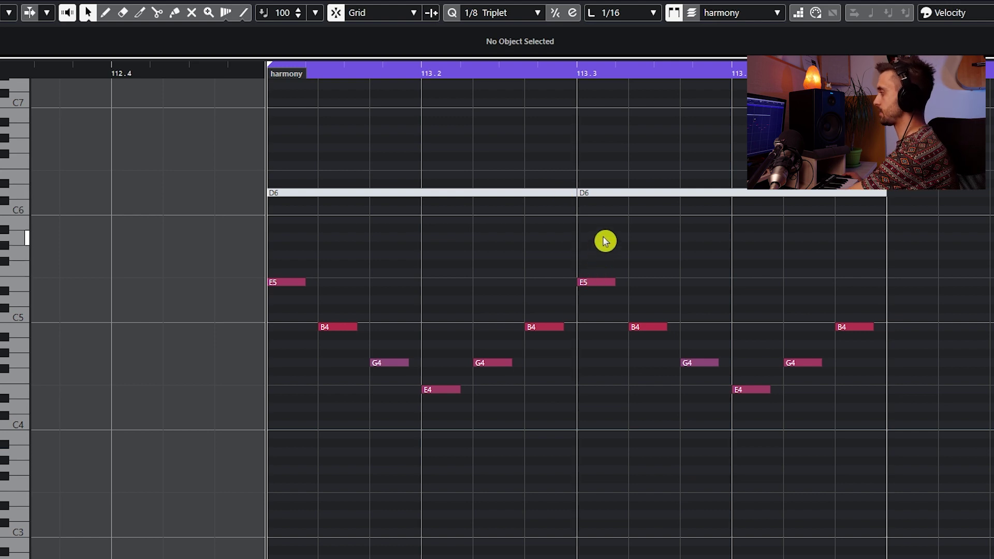
key(g)
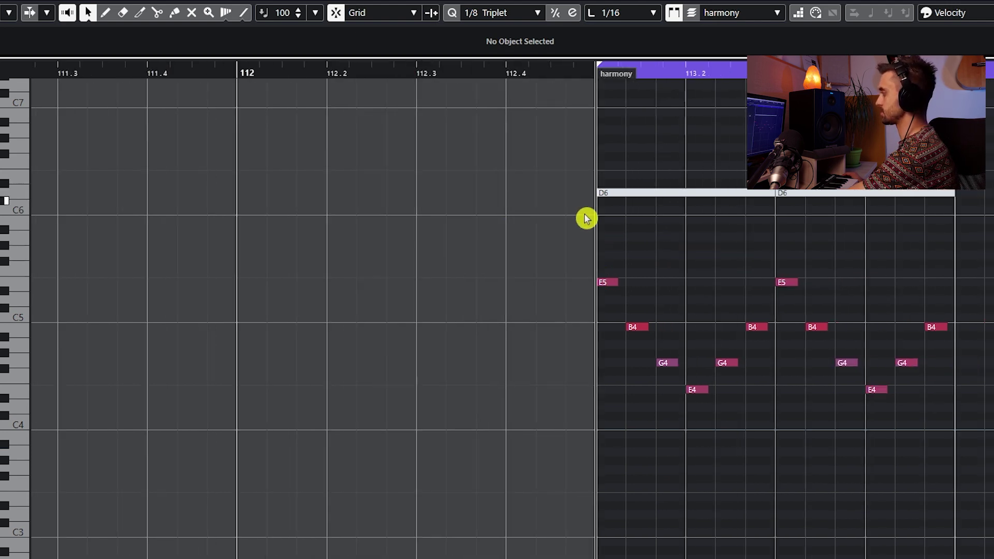
key(g)
scroll(642, 192, right, 4)
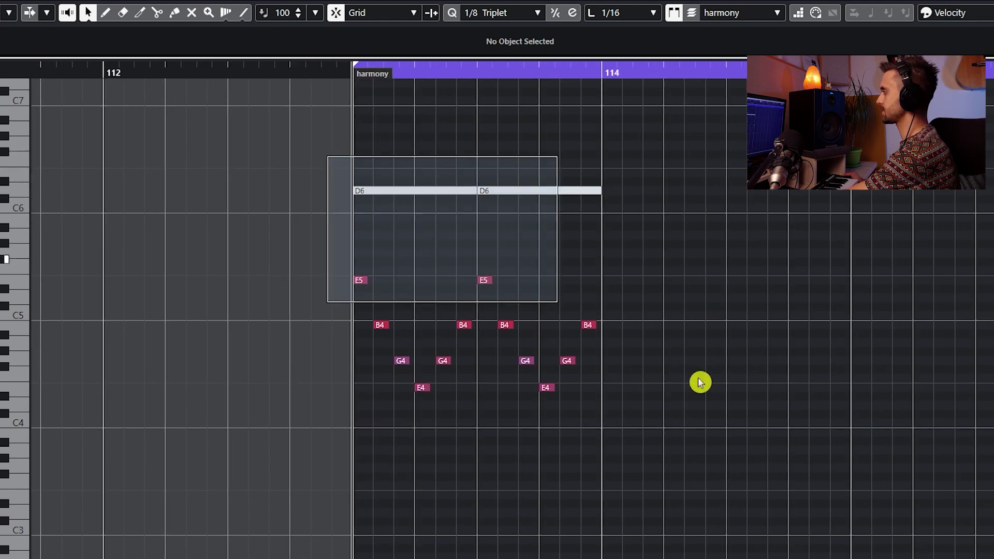
key(ctrl+a)
key(ctrl+d)
key(ctrl+d)
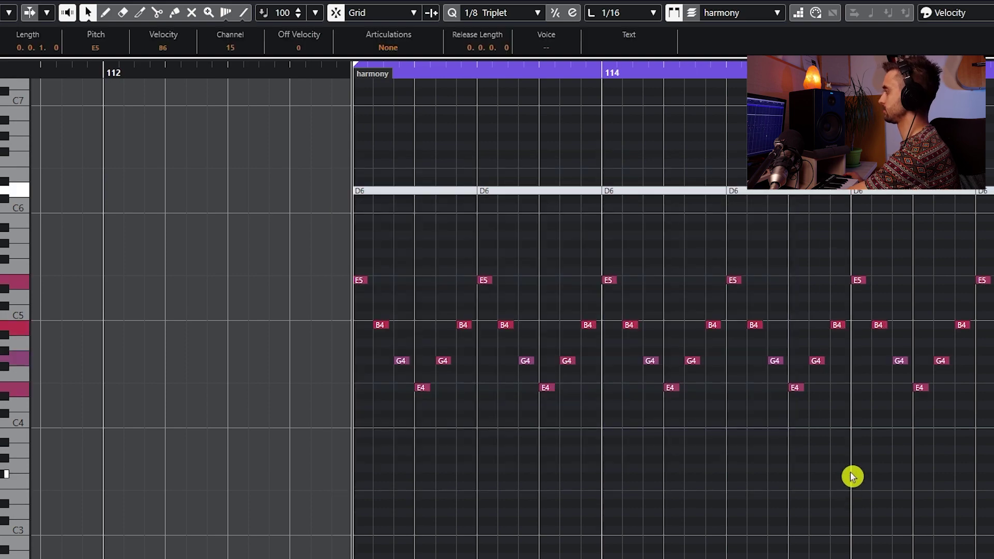
key(g)
key(g)
scroll(579, 427, down, 2)
scroll(546, 431, right, 1)
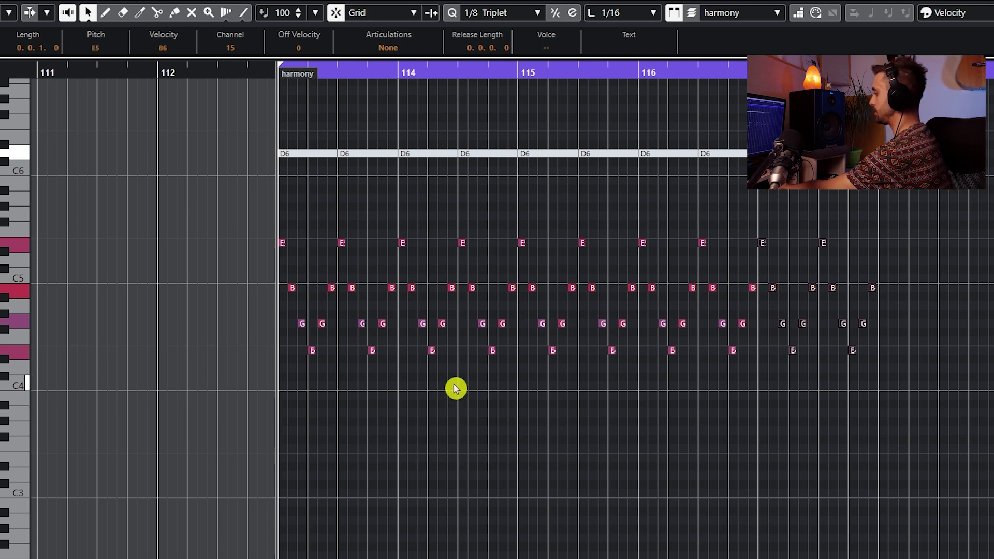
key(space)
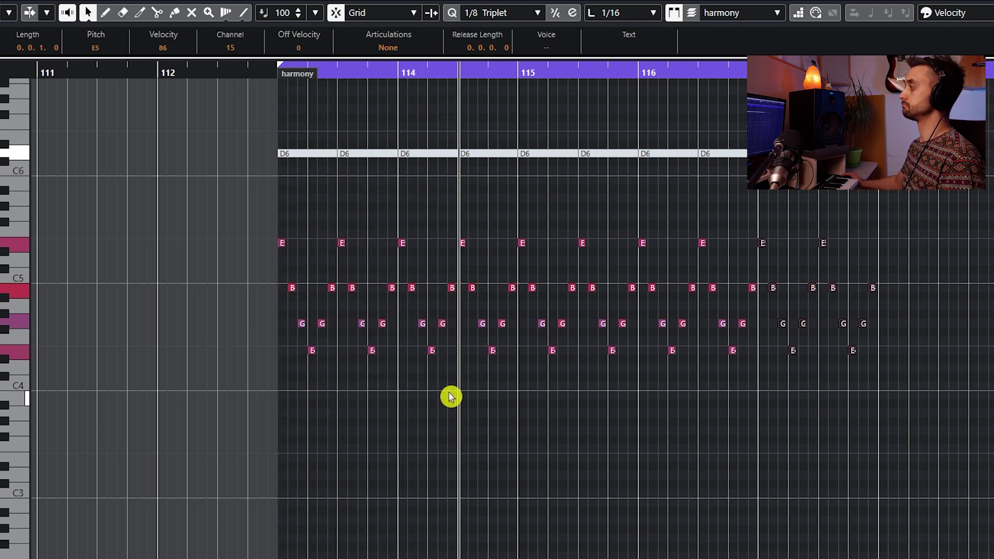
key(space)
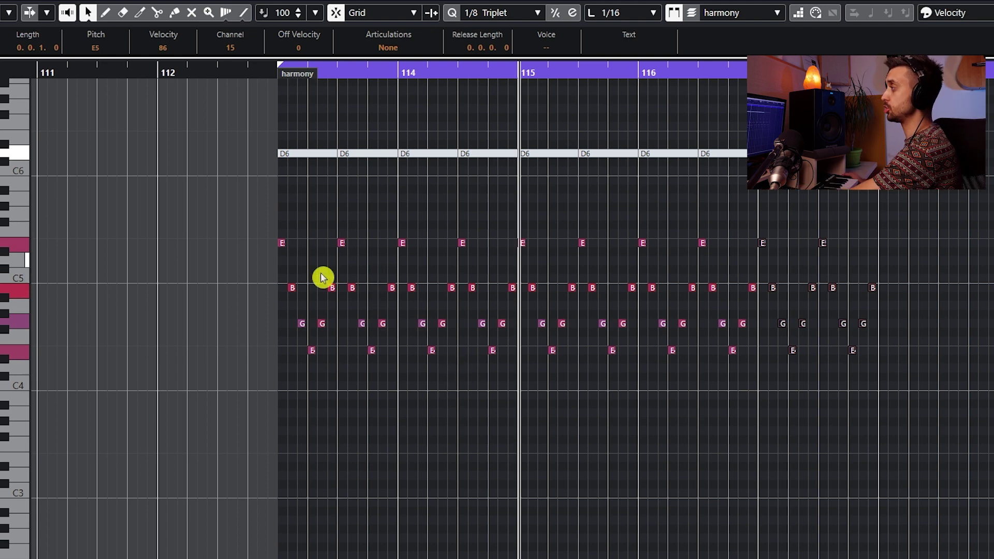
key(h)
key(h)
key(h)
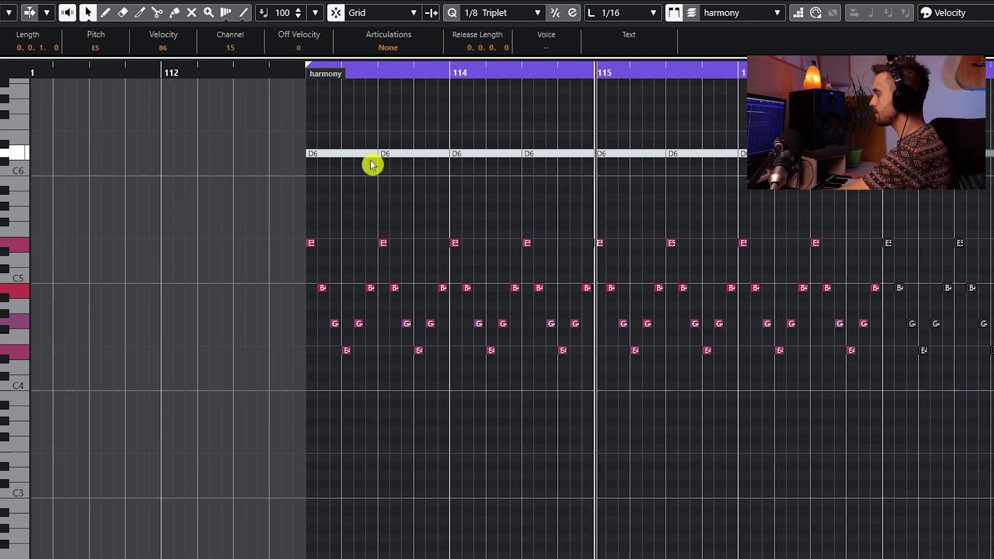
click(433, 186)
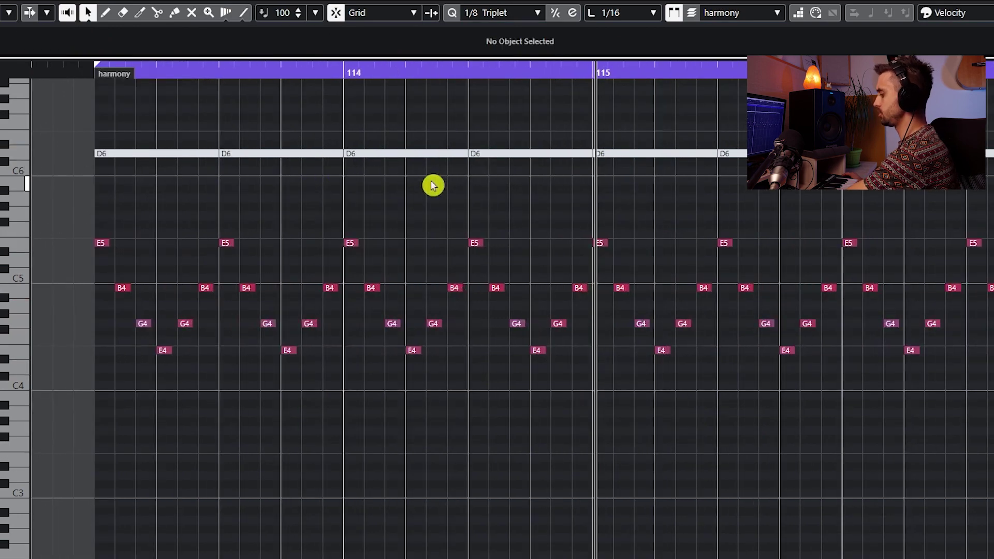
key(ctrl+z)
key(ctrl+z)
key(ctrl+z)
key(ctrl+z)
key(ctrl+z)
key(ctrl+z)
key(ctrl+z)
key(ctrl+z)
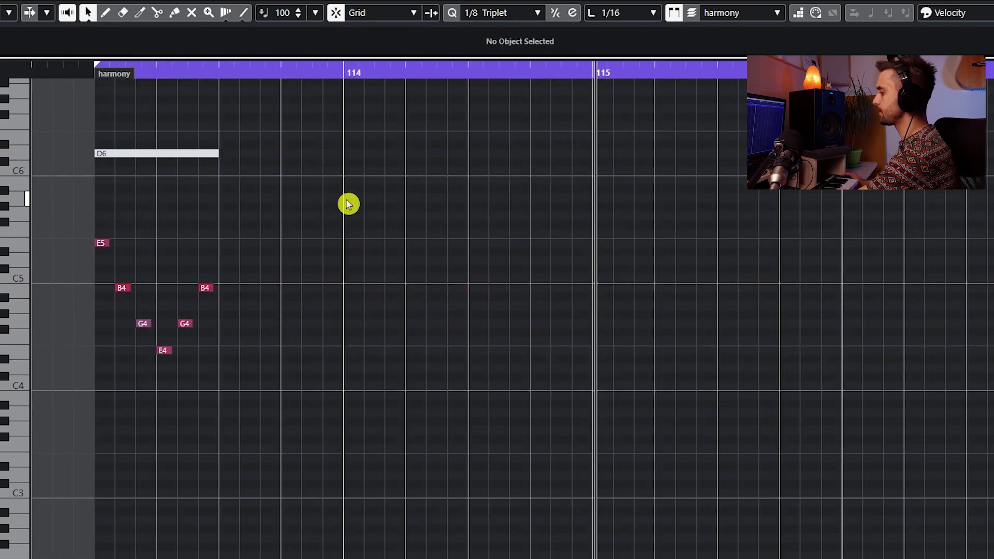
Zoom in, select the arpeggio group with its D6 note, and open Repeat Events with count 9
key(h)
drag(351, 221, 782, 278)
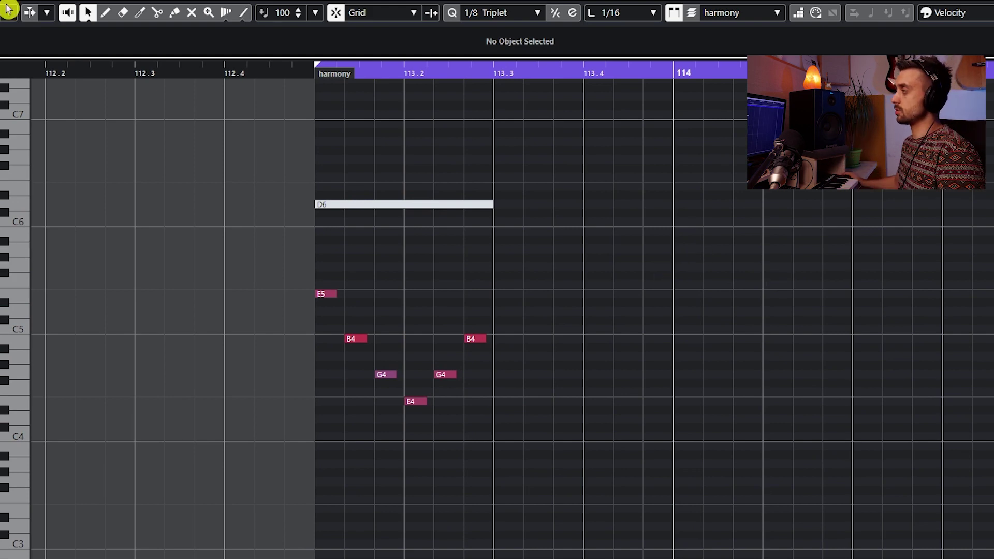
drag(311, 163, 575, 450)
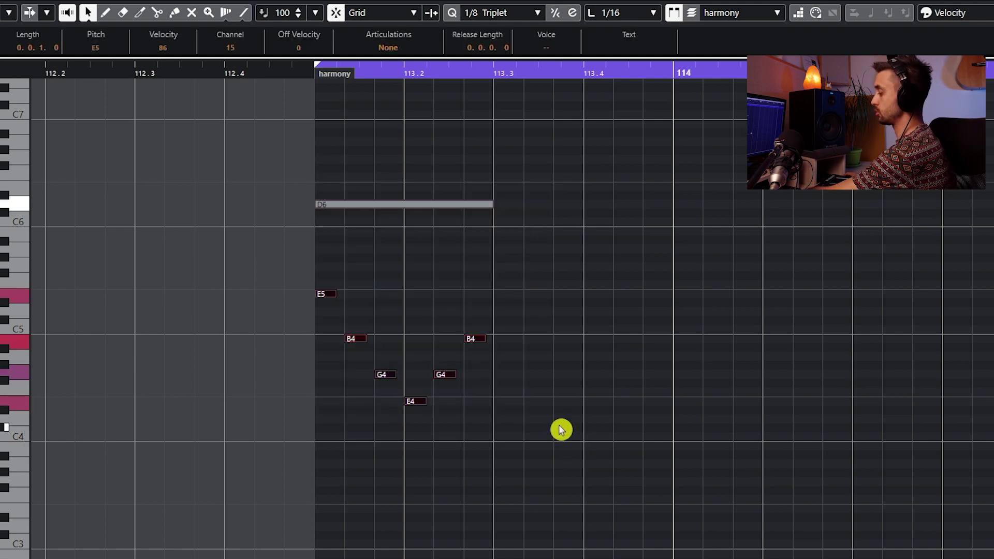
key(ctrl+k)
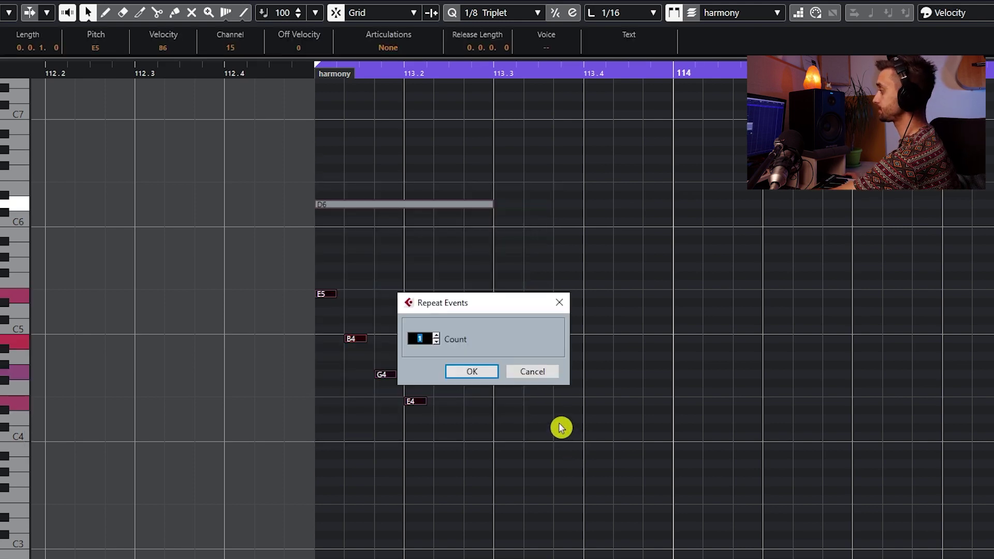
drag(498, 306, 651, 288)
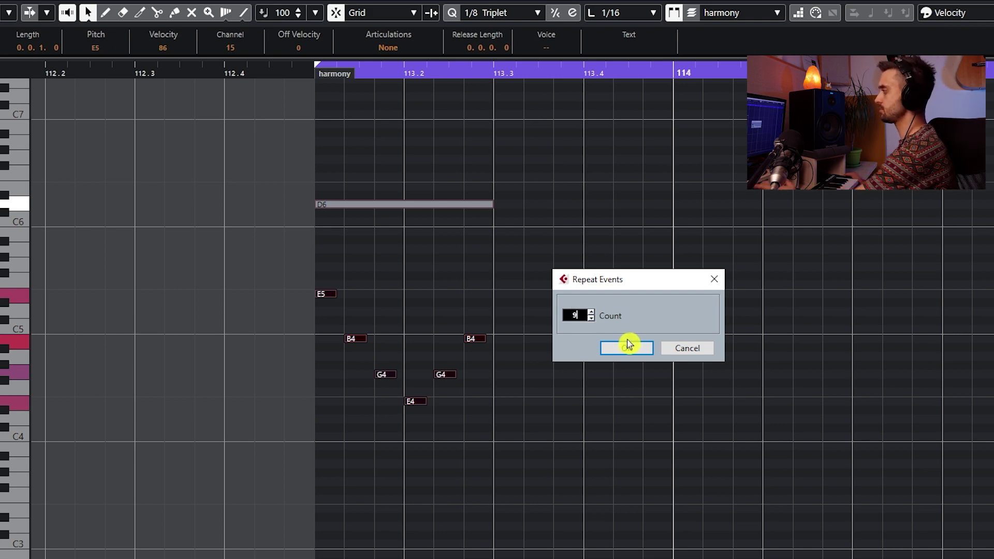
Confirm Repeat Events so the arpeggio and D6 repeat past bar 114, then zoom out
click(635, 350)
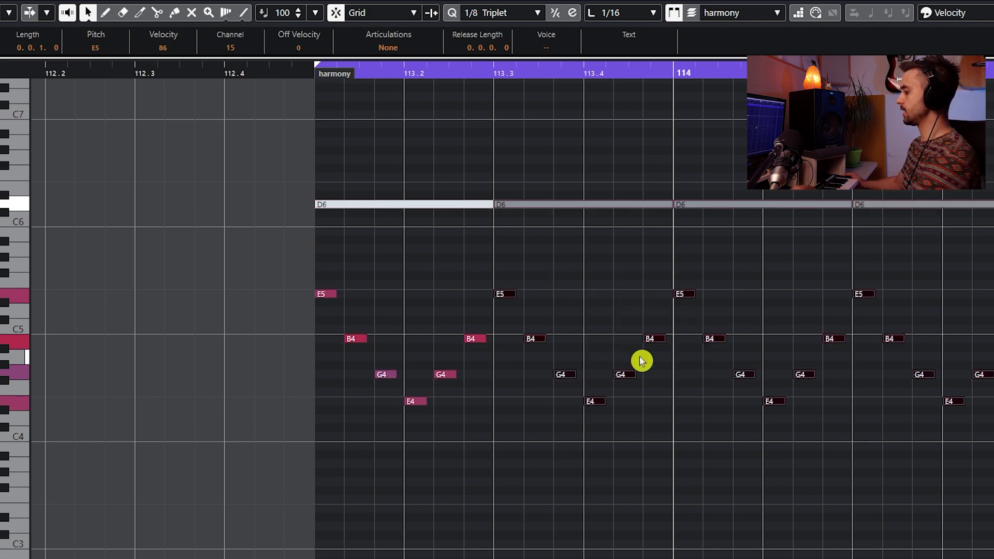
key(g)
key(g)
key(g)
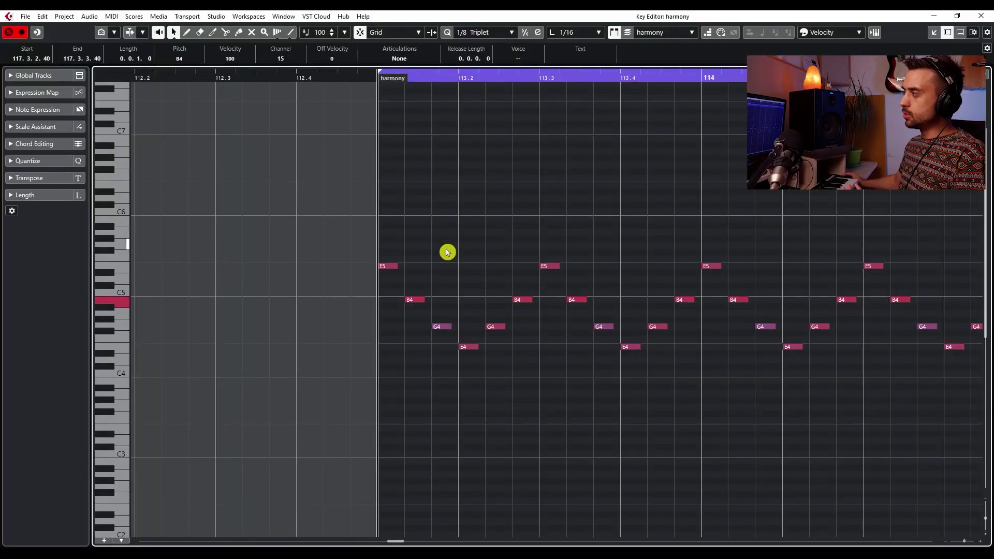
Transpose the first six arpeggio notes down an octave to E4–B3–G3–E3–G3–B3
click(407, 277)
drag(428, 236, 385, 283)
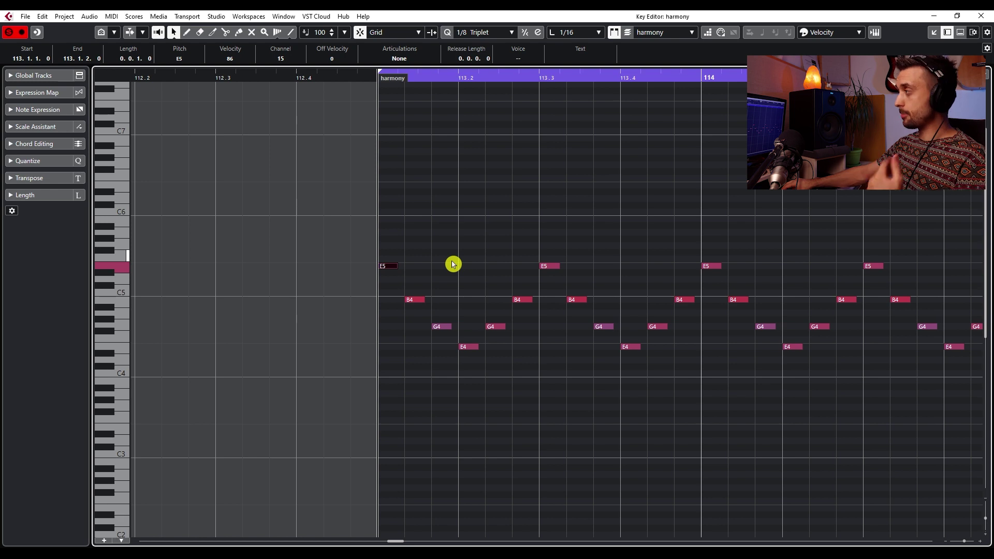
key(Up)
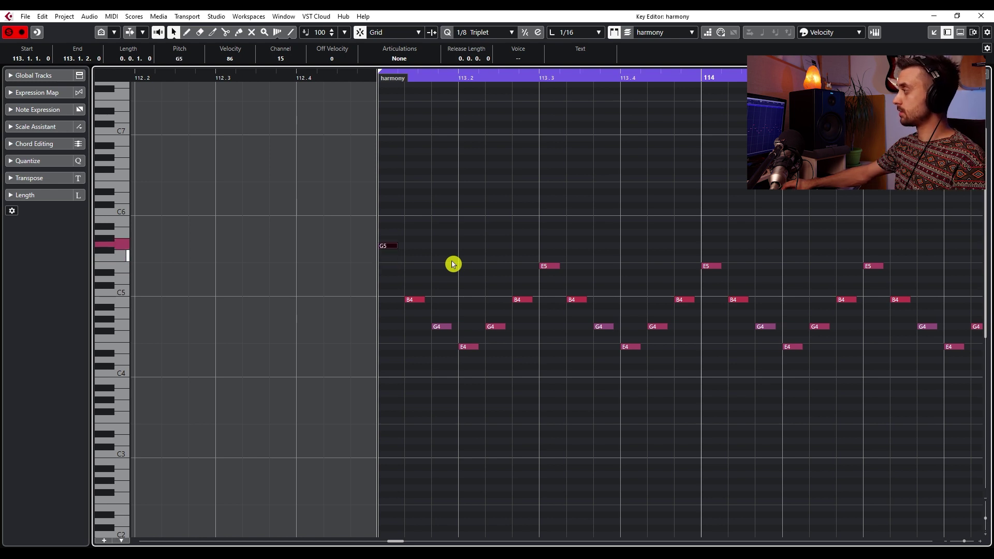
key(Down)
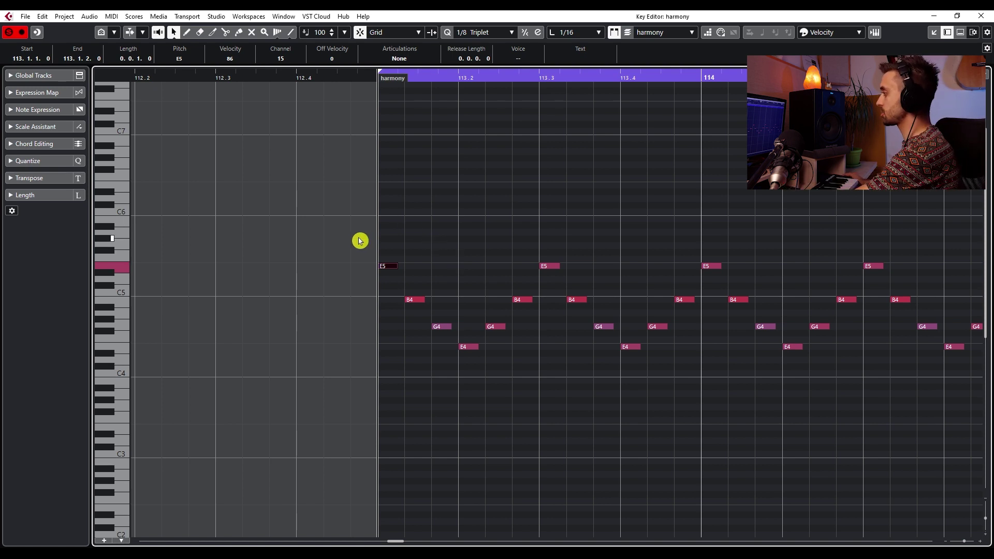
drag(360, 241, 534, 387)
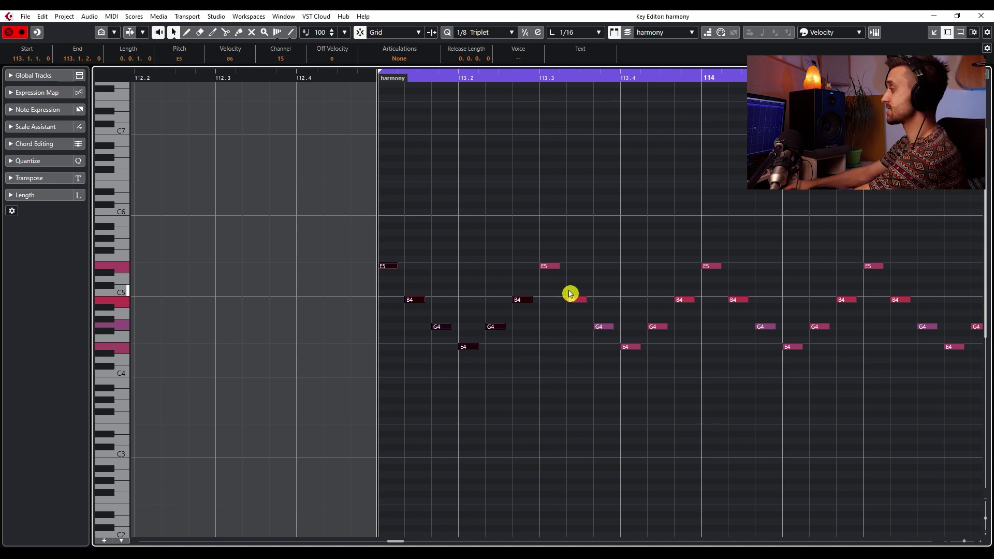
key(shift+Up)
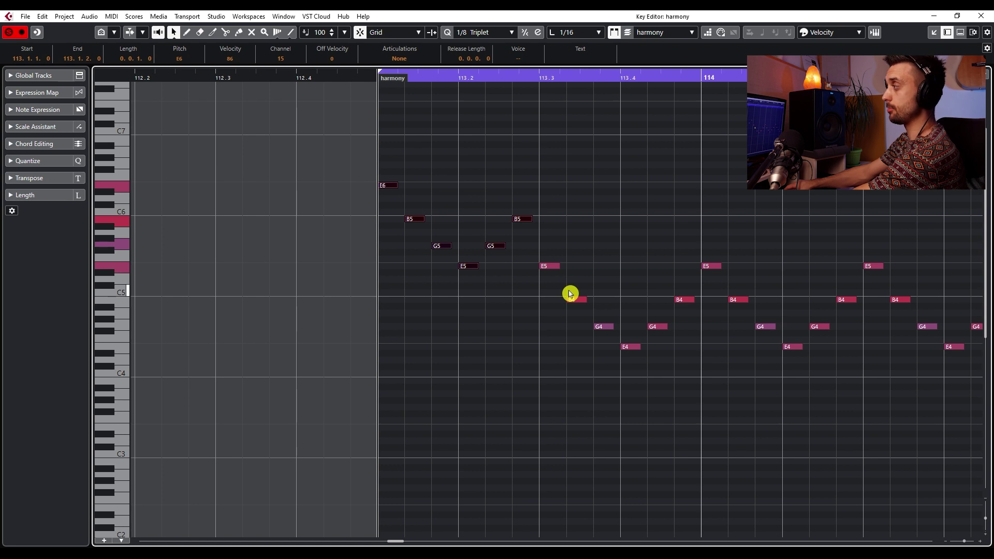
key(shift+Down)
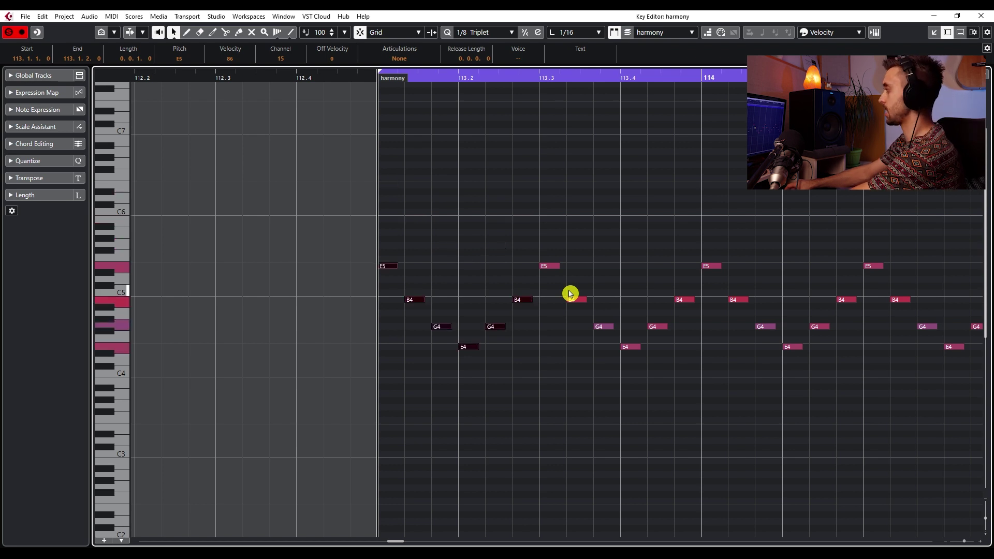
key(shift+Down)
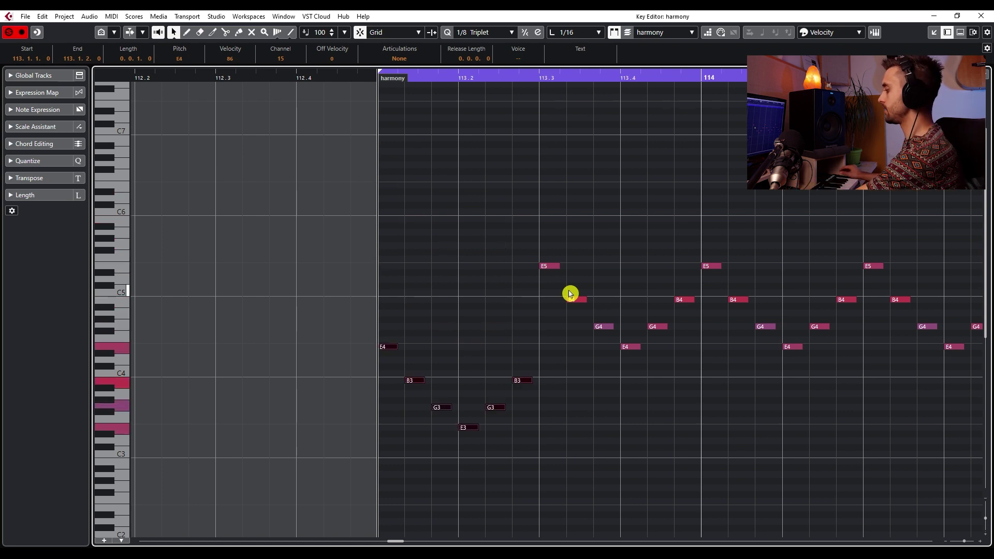
Raise the next six-note group an octave to E6–B5–G5–E5–G5–B5 and play it back
scroll(622, 254, down, 5)
scroll(569, 311, right, 5)
scroll(468, 349, up, 2)
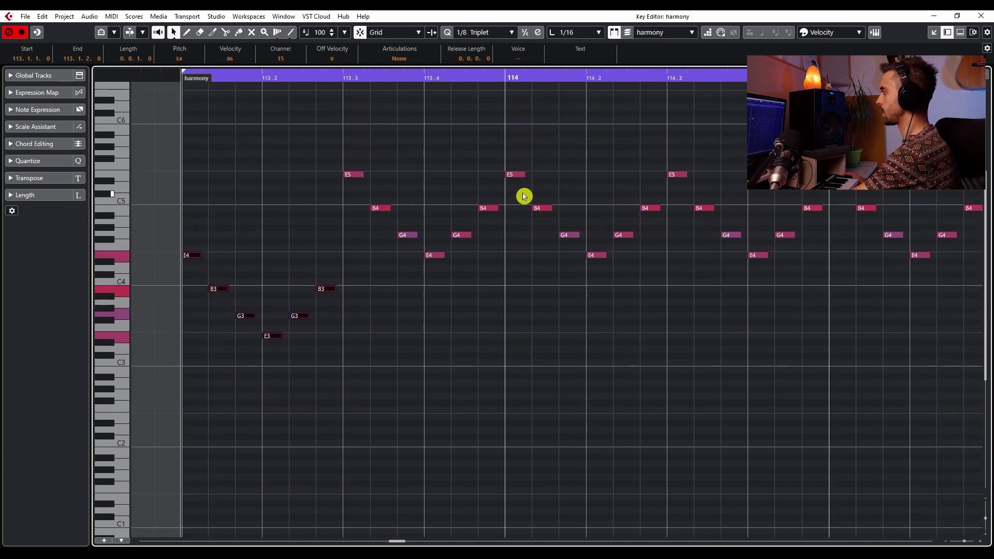
drag(510, 149, 658, 283)
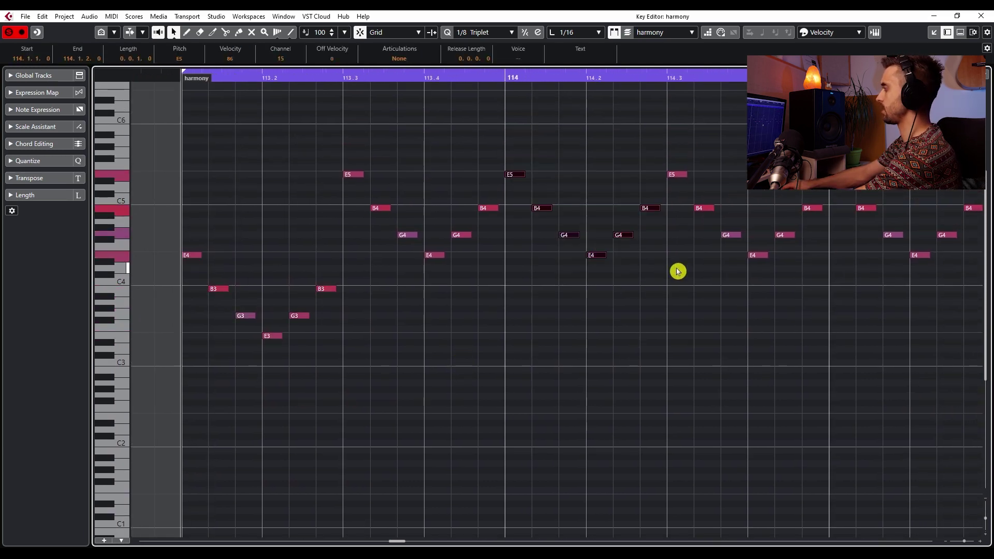
key(shift+Up)
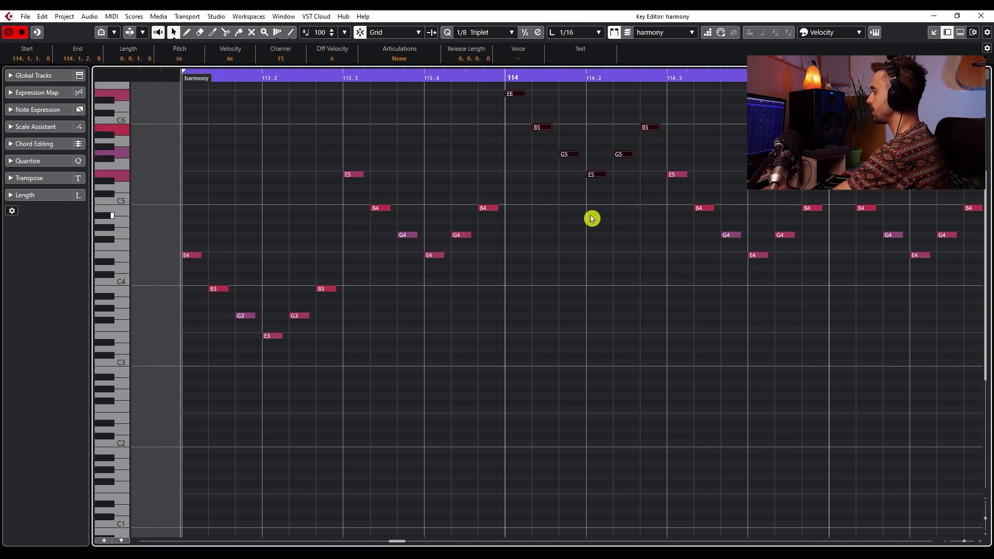
key(space)
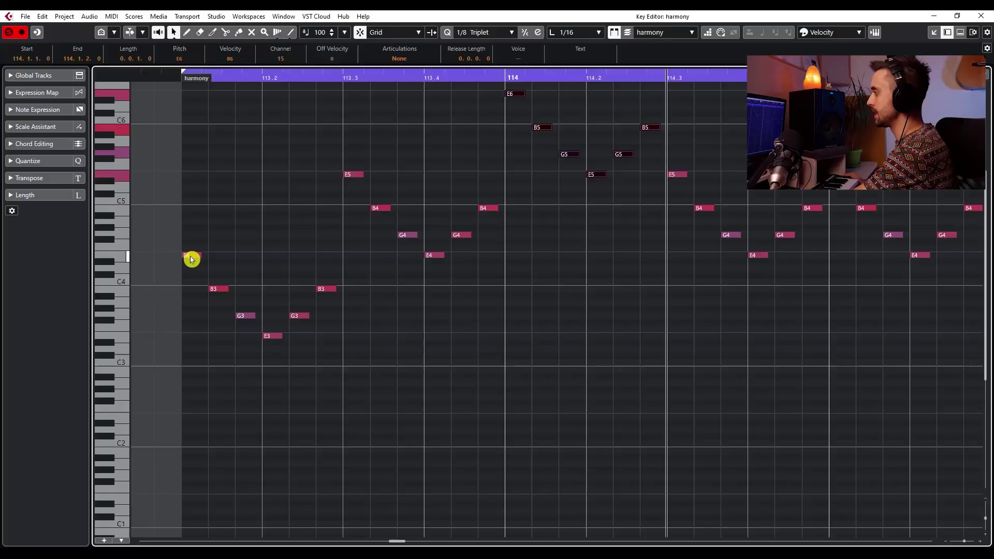
Select the lowered E4 note at the start of the harmony part
click(190, 256)
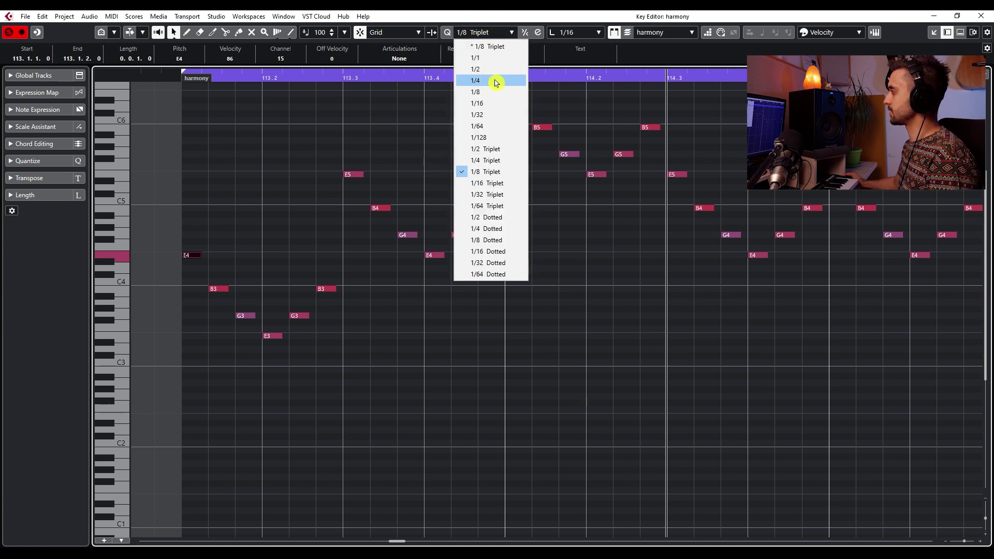
Keep the quantize grid at 1/8 Triplet and drag a selection rectangle over the opening notes
click(496, 83)
drag(231, 223, 193, 265)
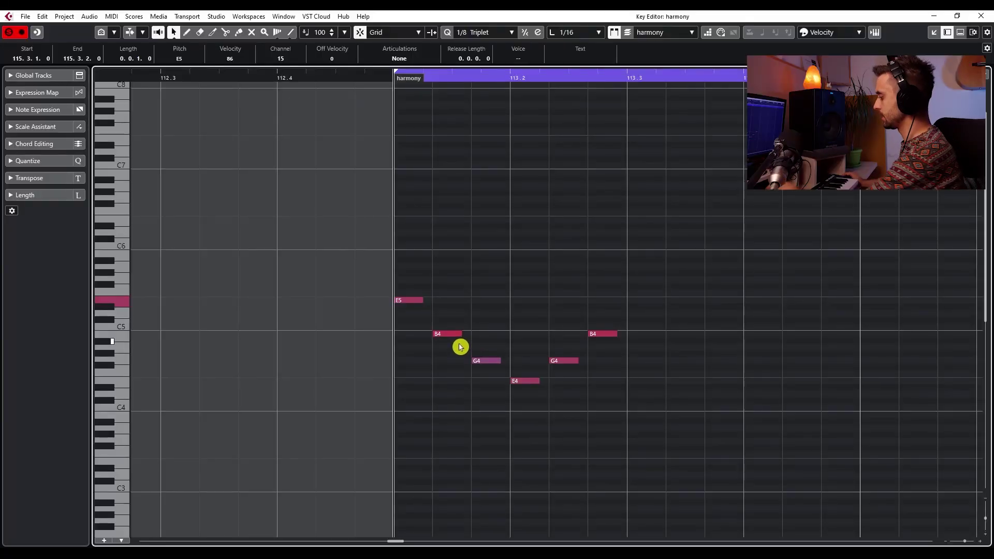
Zoom in twice on the first six notes and clear the E5 selection
key(h)
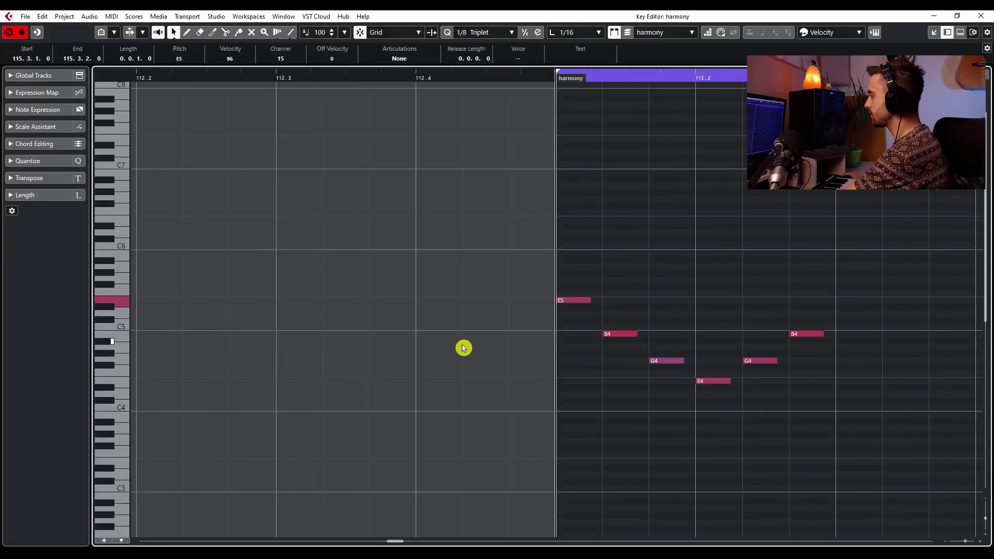
key(h)
key(h)
key(h)
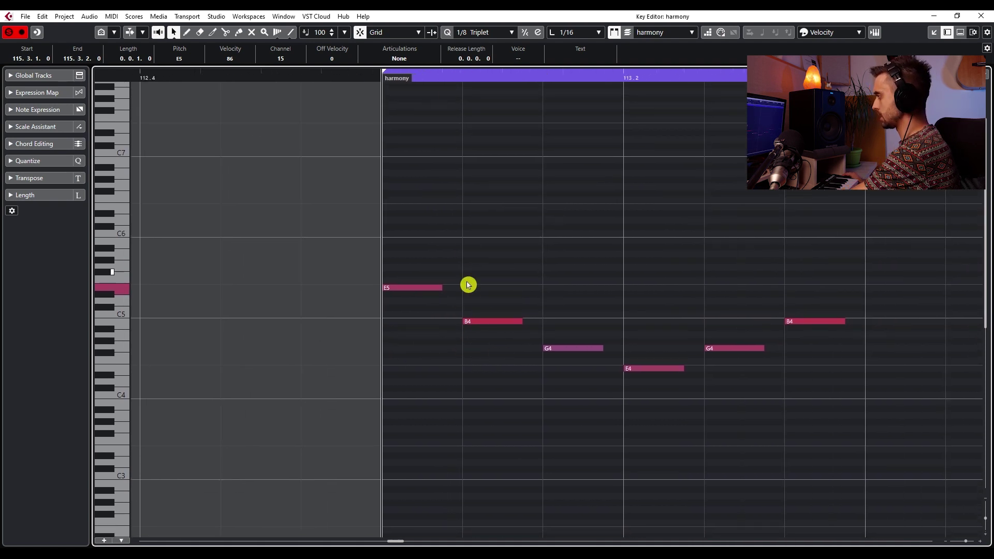
click(482, 316)
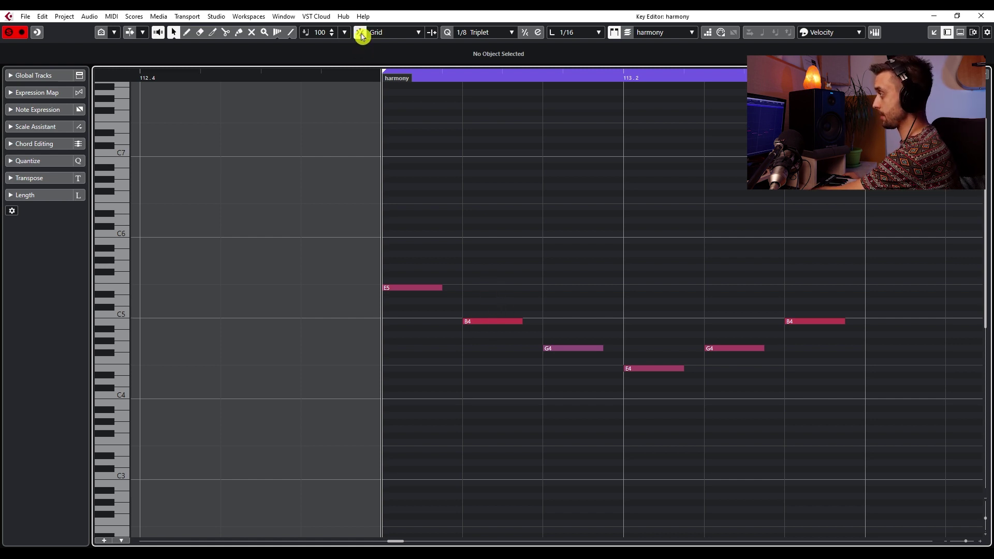
With Snap off, nudge the first B4 note slightly later off the grid, then zoom out
drag(474, 323, 480, 327)
click(488, 297)
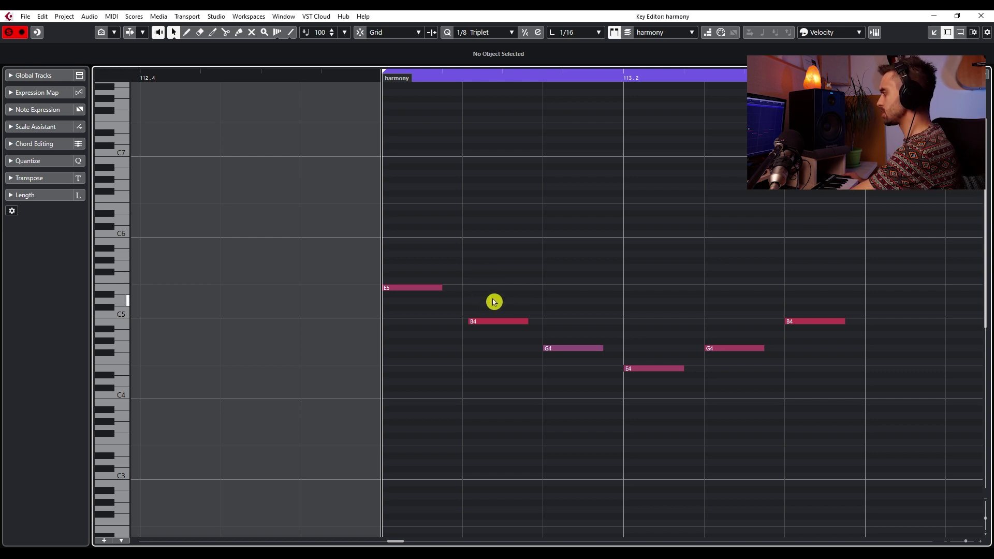
key(g)
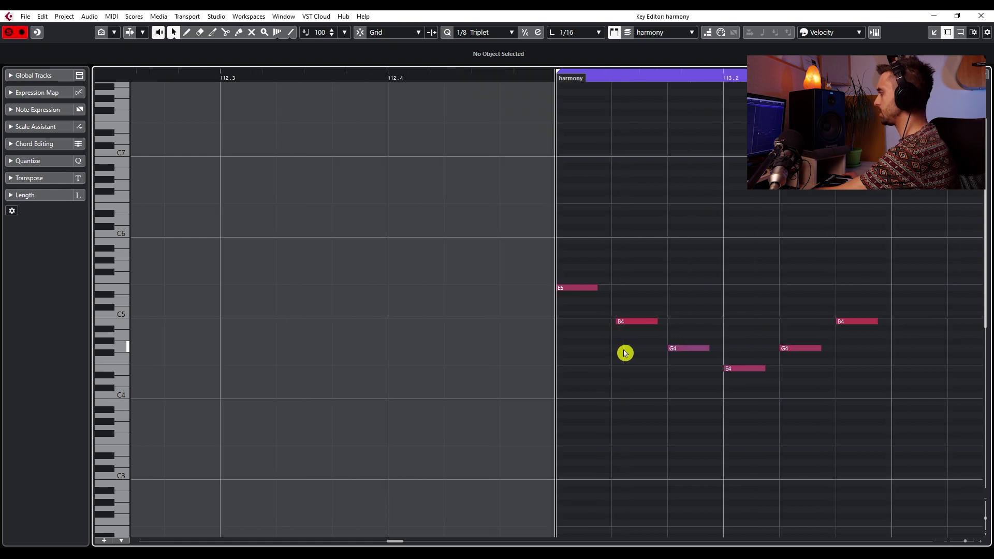
key(g)
scroll(657, 320, right, 2)
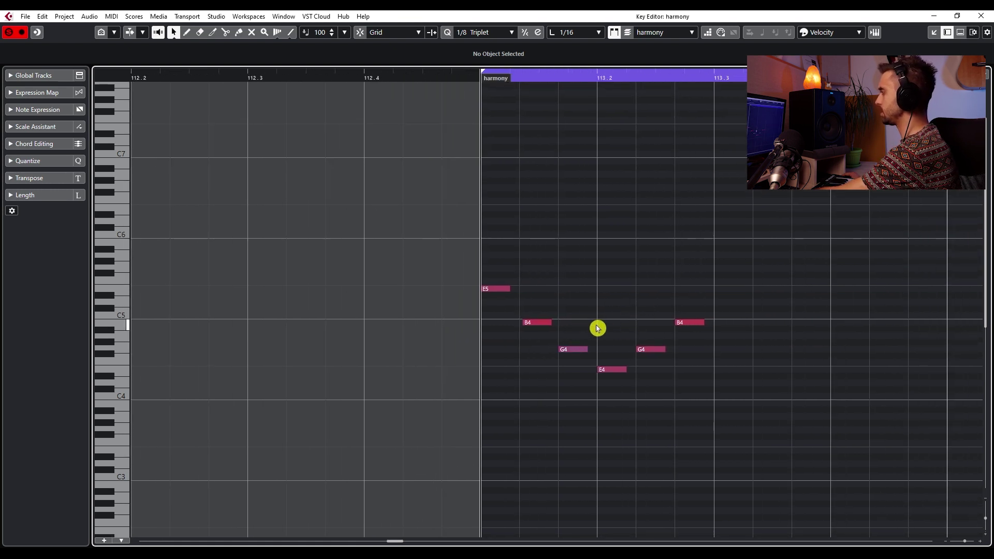
scroll(596, 309, right, 1)
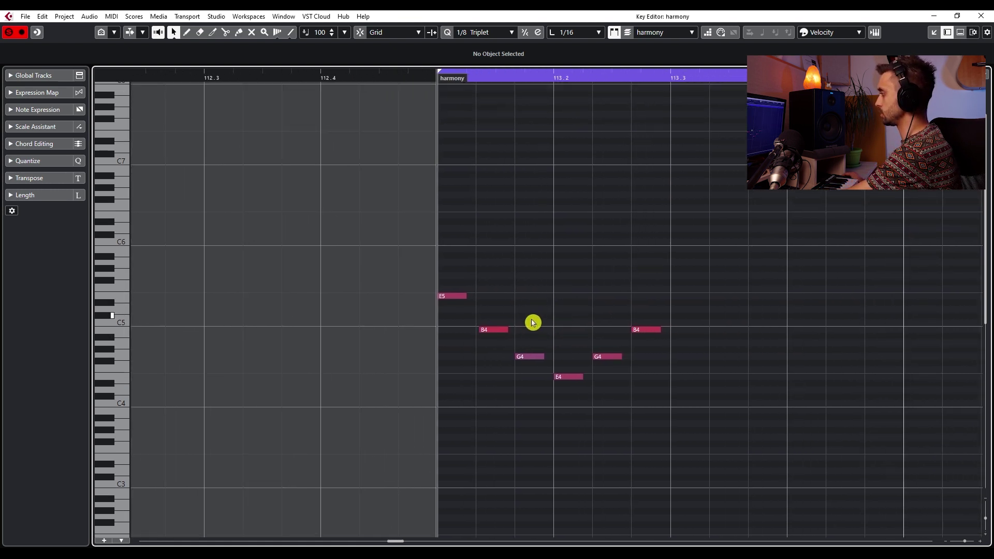
Turn Snap on, drag the B4 onto beat 113.2, undo it, and zoom back to the opening notes
click(500, 331)
key(j)
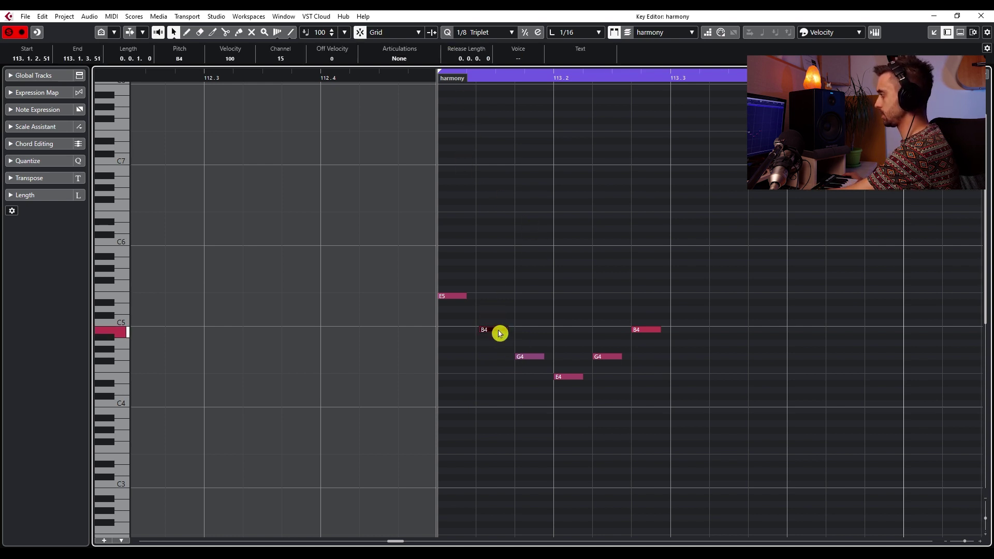
drag(504, 332, 579, 326)
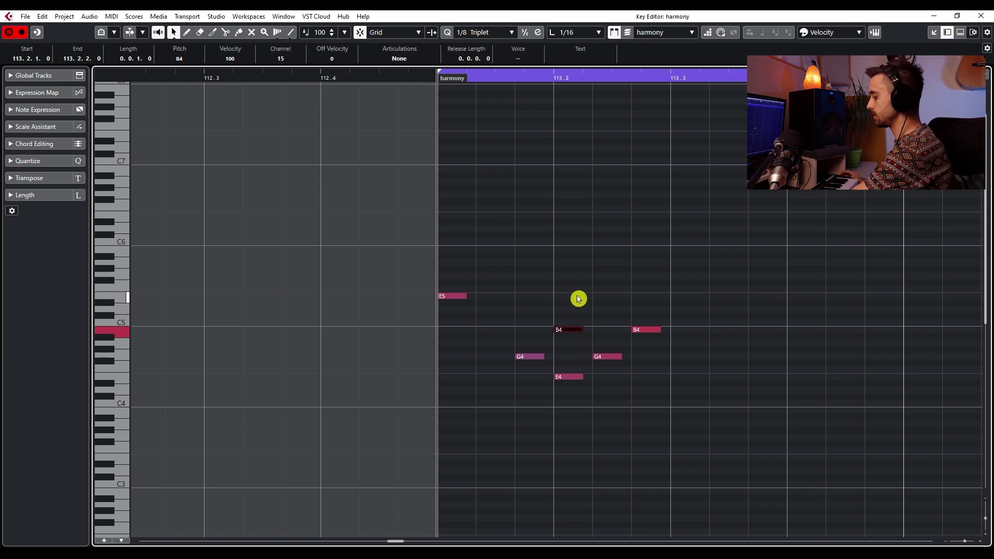
key(ctrl+z)
key(h)
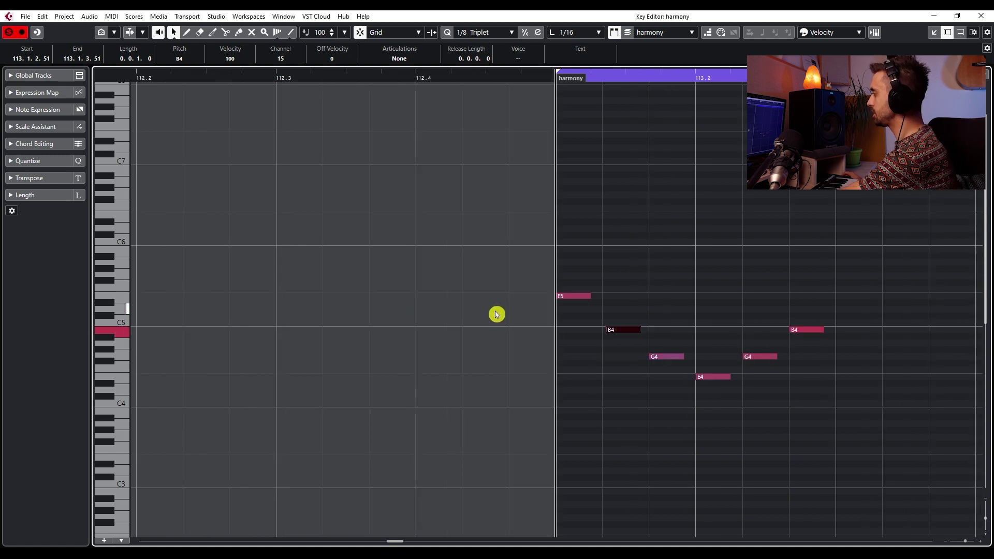
key(h)
key(h)
key(h)
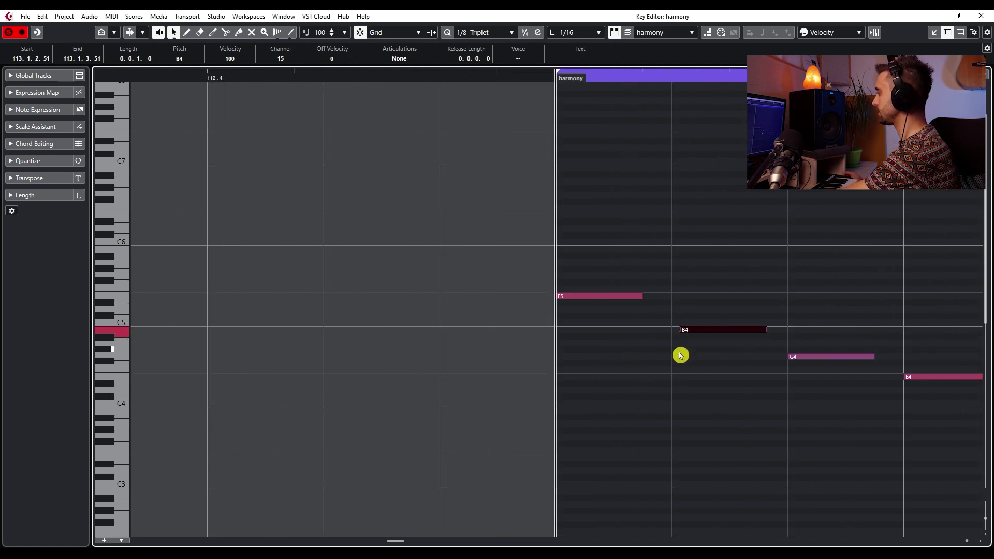
drag(680, 355, 515, 360)
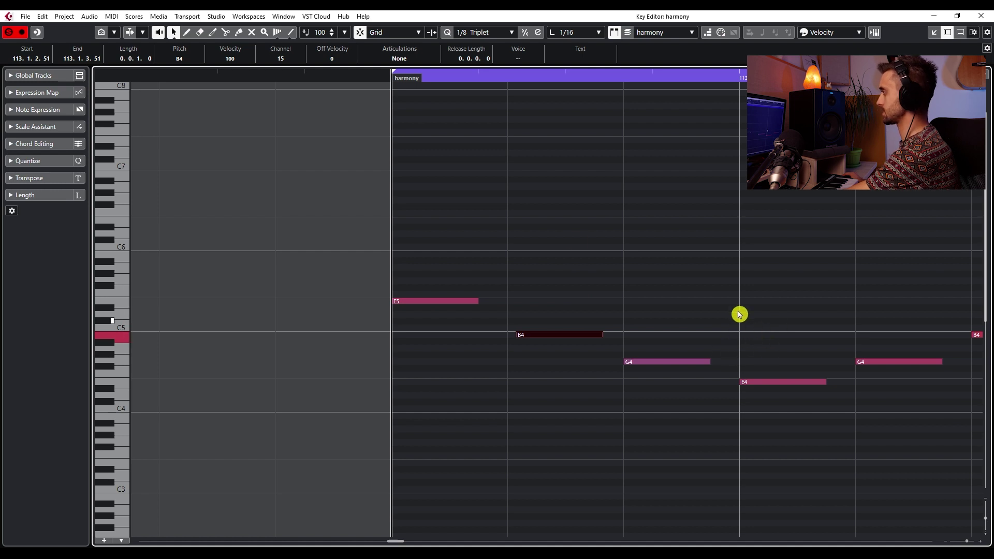
Switch Snap Type to Grid Relative and move the first B4 note to start at 113.2.1.11
click(395, 36)
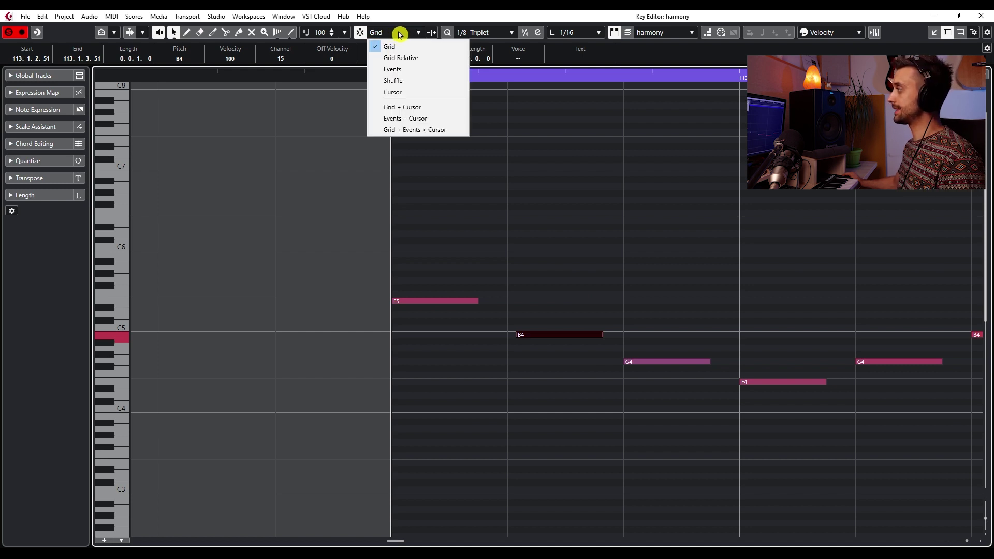
click(436, 58)
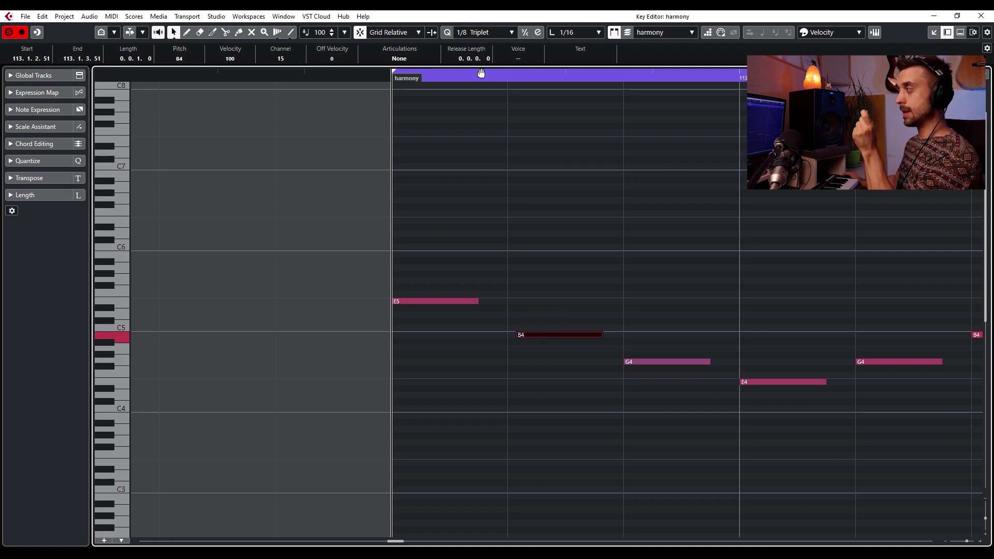
click(536, 304)
drag(507, 309, 765, 334)
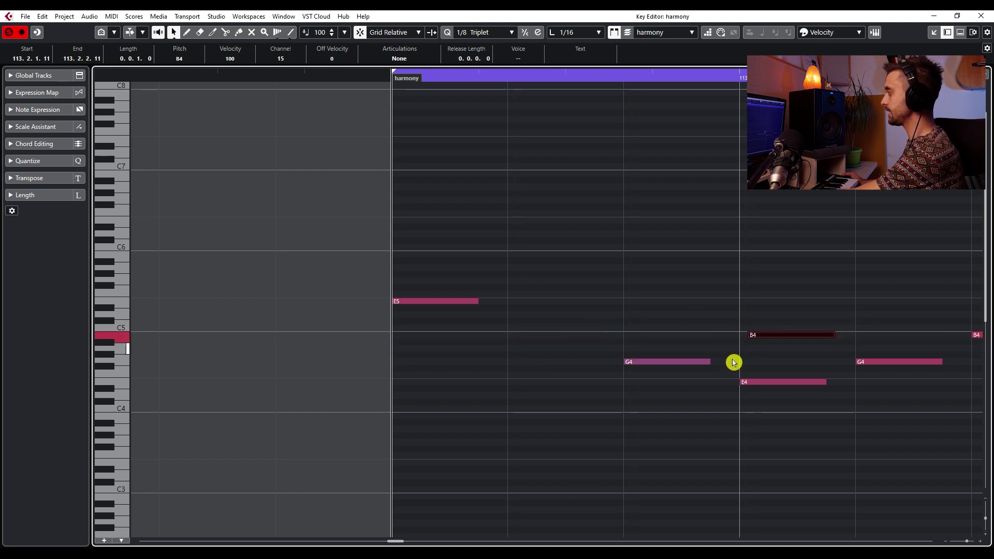